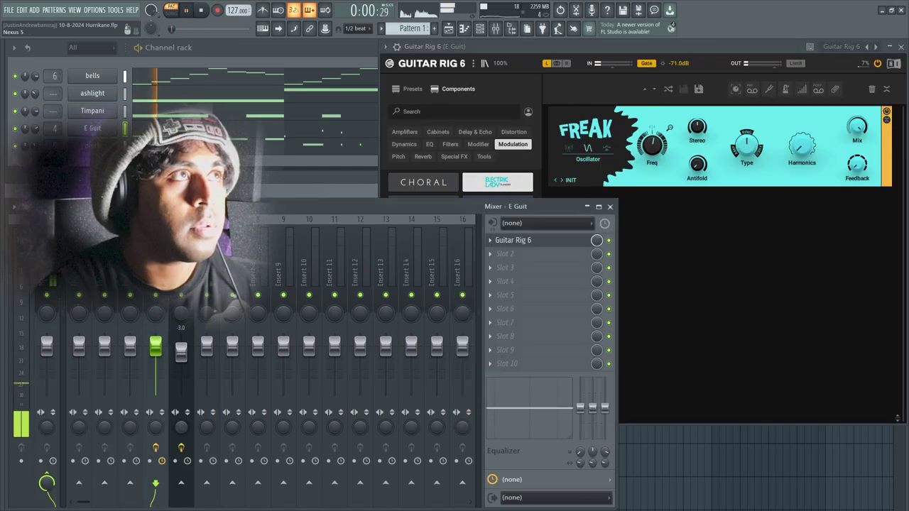
# Browse the Delay & Echo components in Guitar Rig 6 and add Tape Echo to the E Guit effect rack.
pyautogui.click(678, 267)
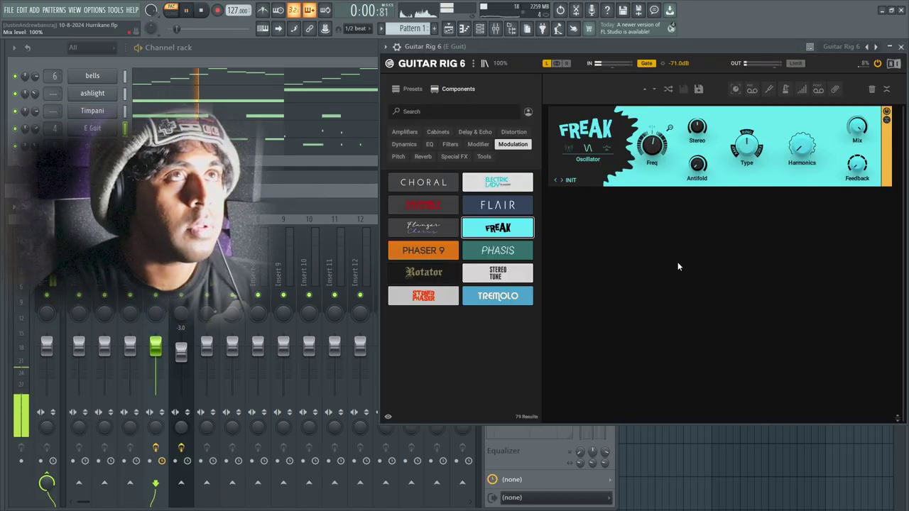
pyautogui.click(467, 132)
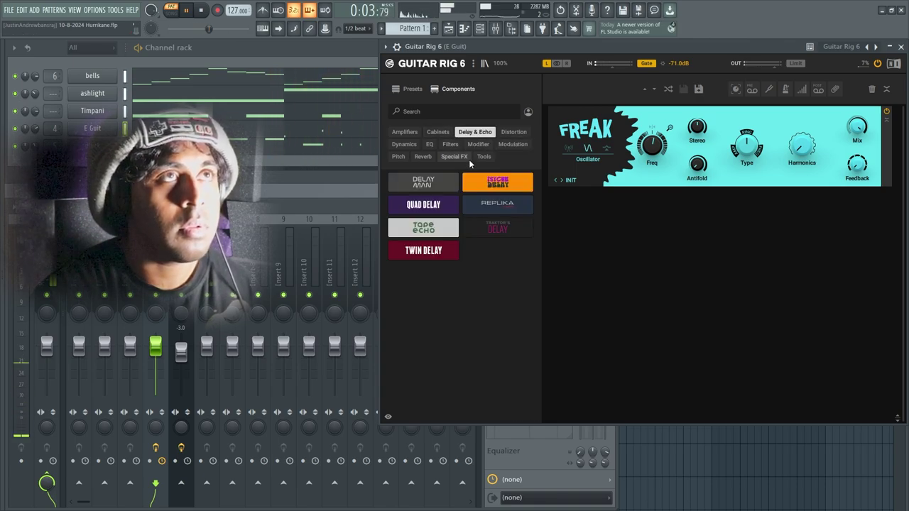
pyautogui.doubleClick(425, 229)
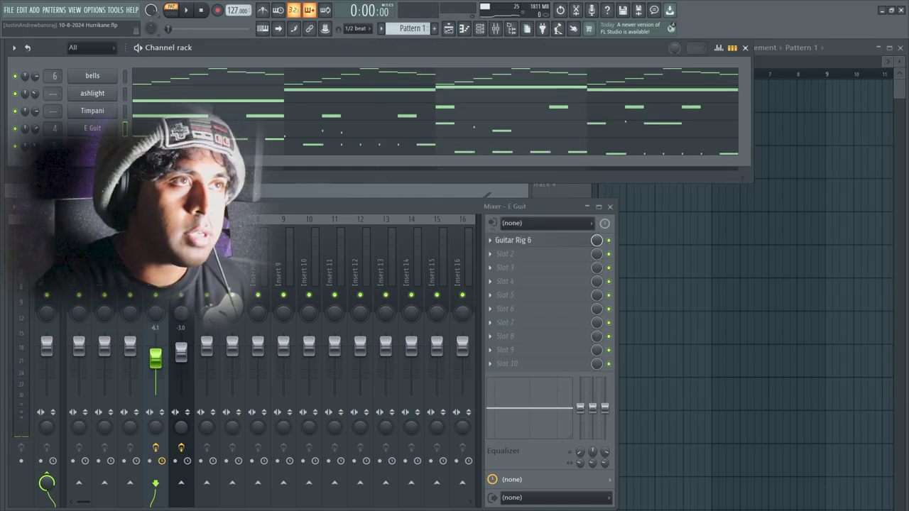
# Audition VEH1 Shaker Loops 05 to 07 and add VEH1 Shaker Loop - 07 as a new channel below pluck.
pyautogui.click(2, 193)
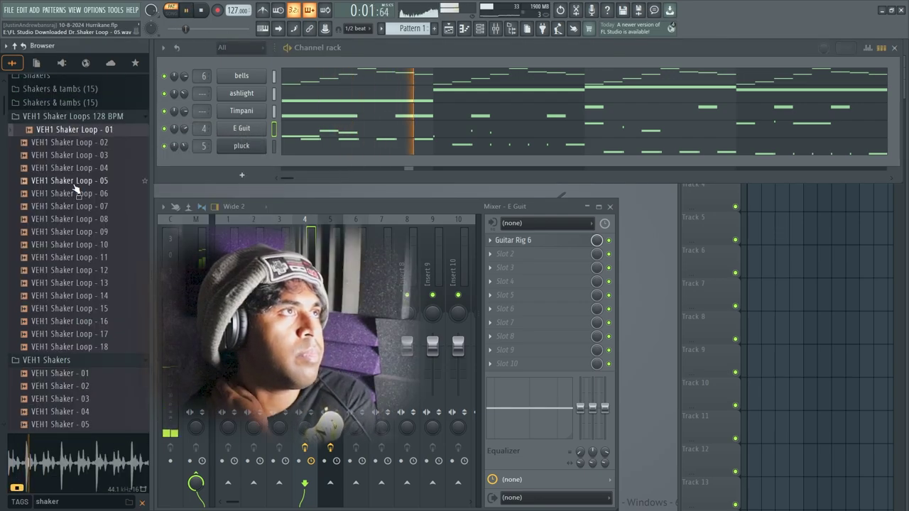
pyautogui.click(74, 184)
pyautogui.click(76, 194)
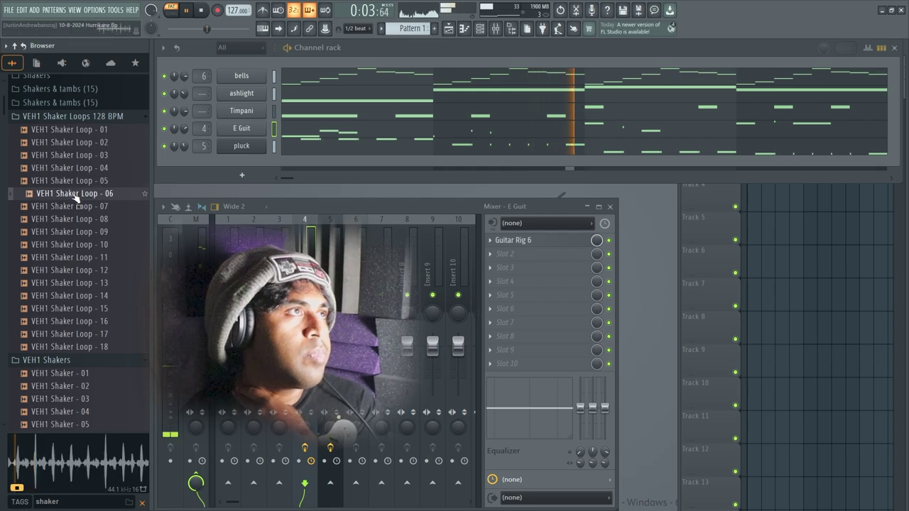
pyautogui.click(77, 207)
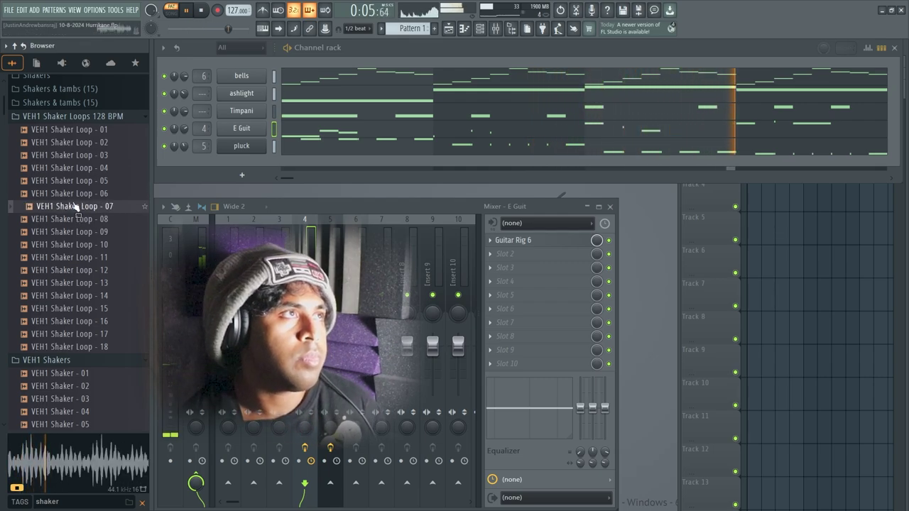
pyautogui.moveTo(69, 201); pyautogui.dragTo(271, 172)
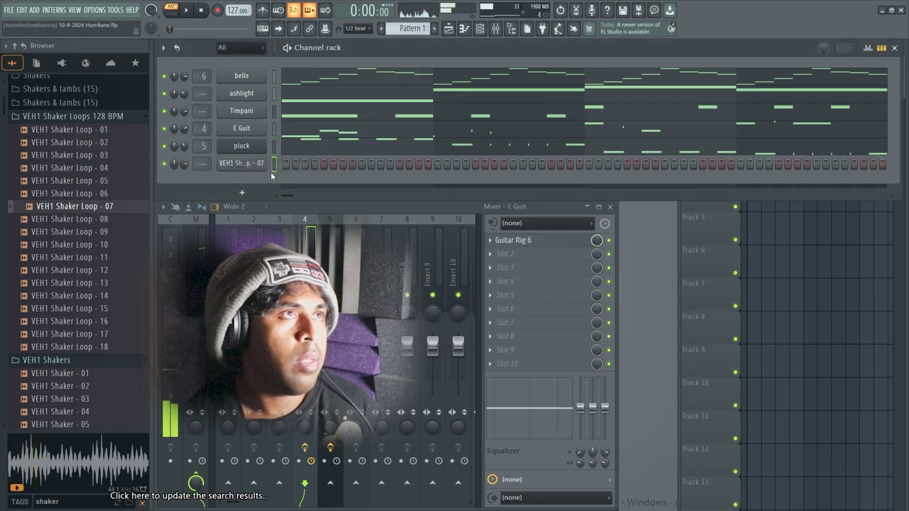
# Play back the pattern and route the VEH1 Shaker Loop - 07 channel to mixer track 1.
pyautogui.press('space')
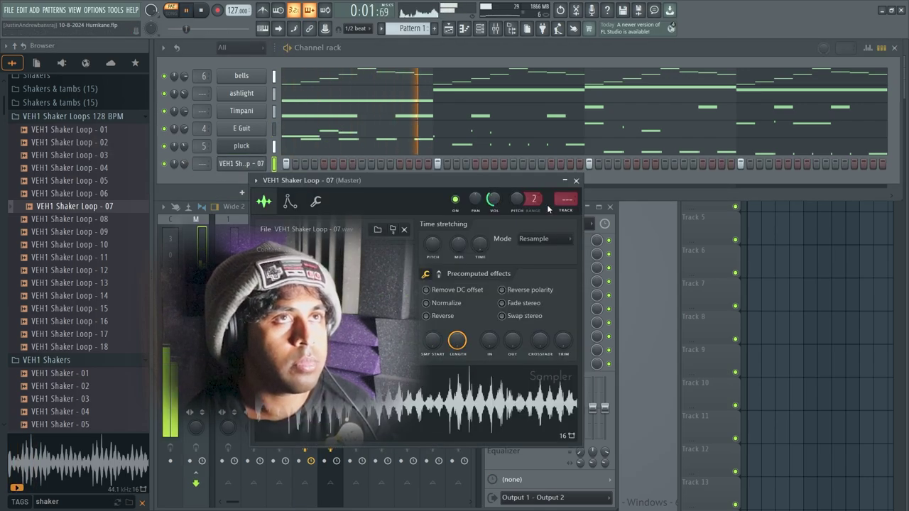
pyautogui.hotkey('ctrl', 'l')
pyautogui.press('space')
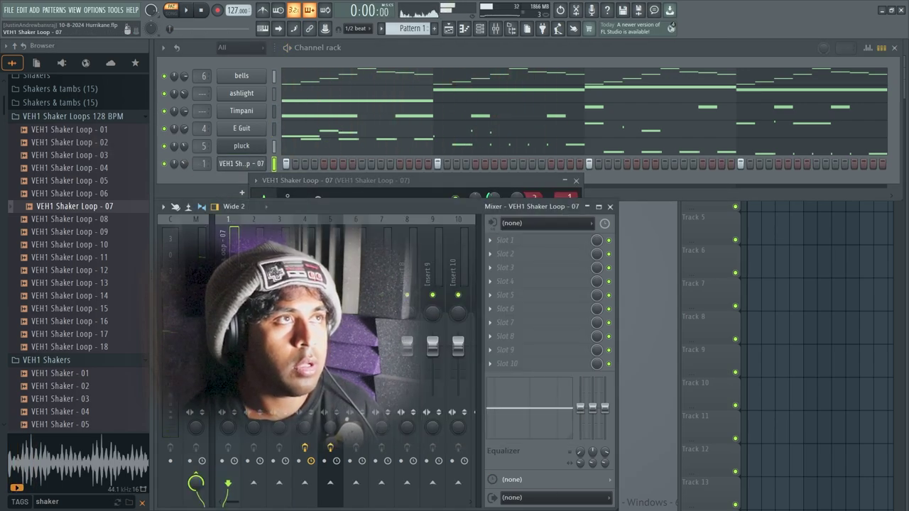
# Load the Waves Brauer Motion Stereo panner into the first effect slot of the shaker loop's mixer track.
pyautogui.click(515, 242)
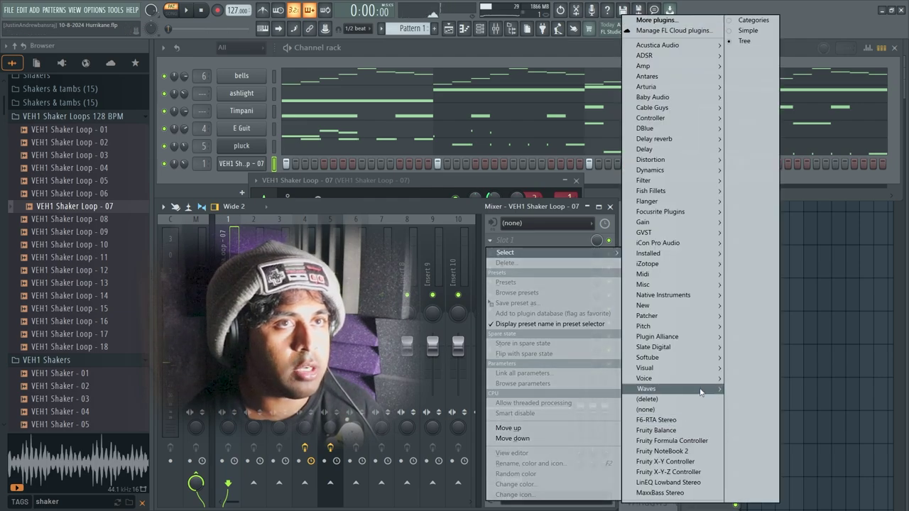
pyautogui.moveTo(758, 410)
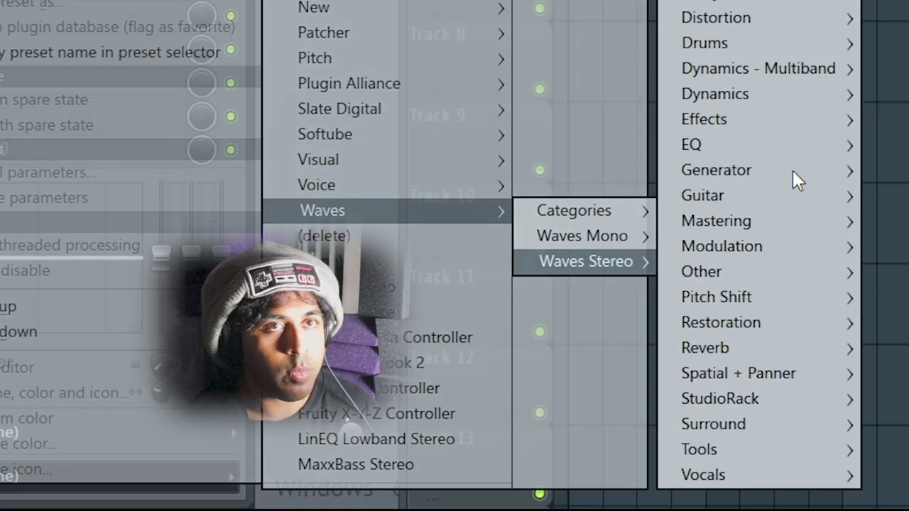
pyautogui.moveTo(809, 302)
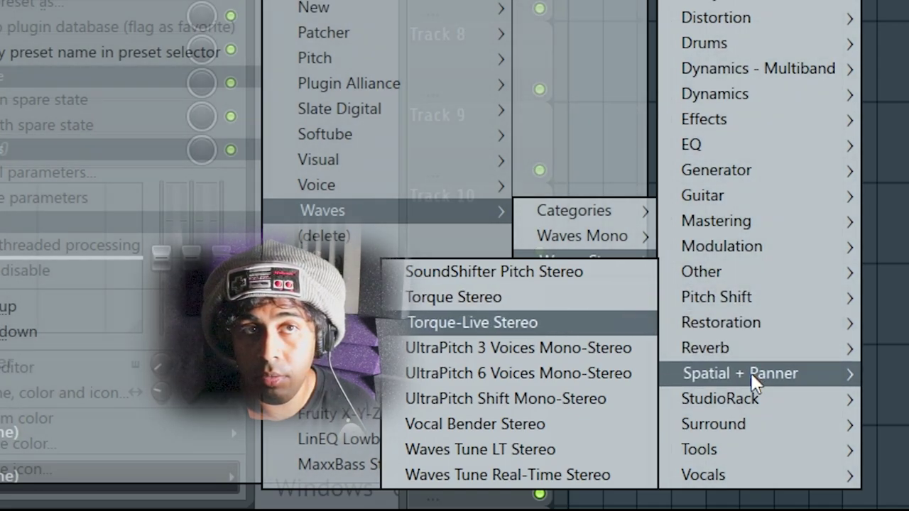
pyautogui.moveTo(751, 373)
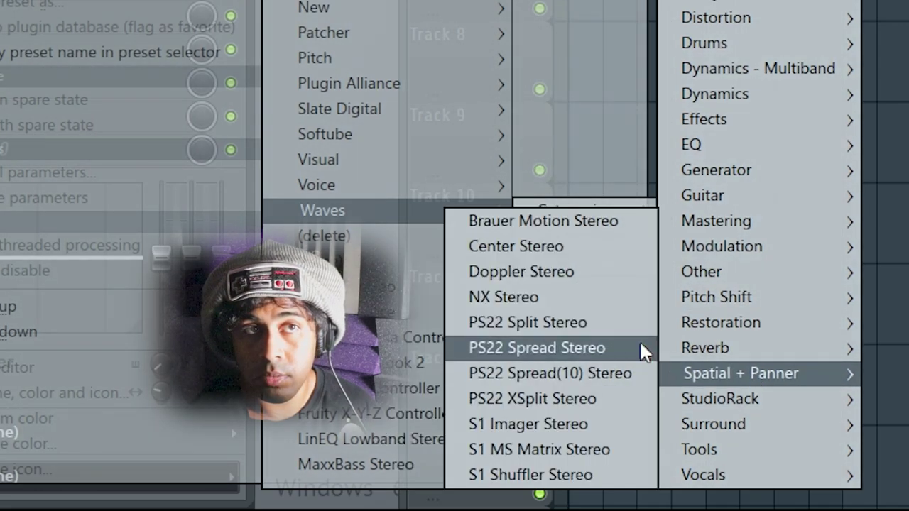
pyautogui.click(599, 221)
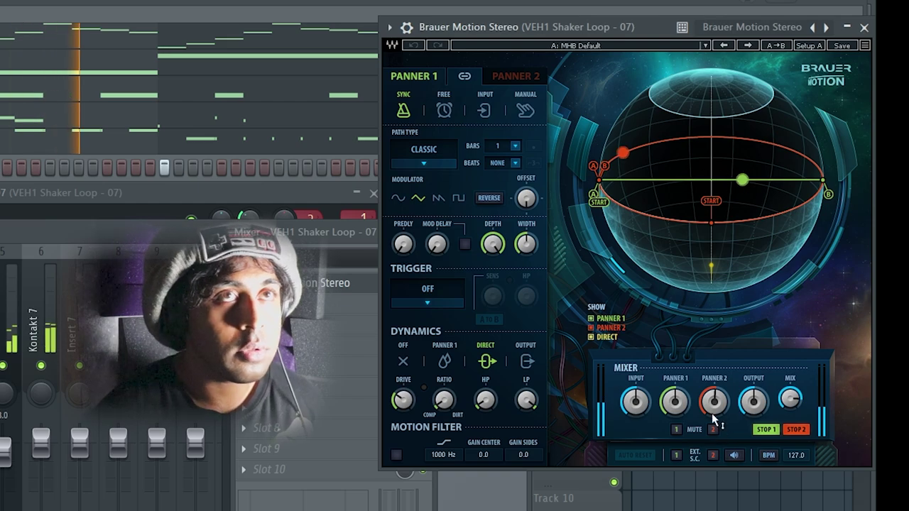
# Audition Brauer Motion's factory presets from MHB Loopdaloop onward, settle on Stereo LoFi For Drums and close the plugin.
pyautogui.click(646, 44)
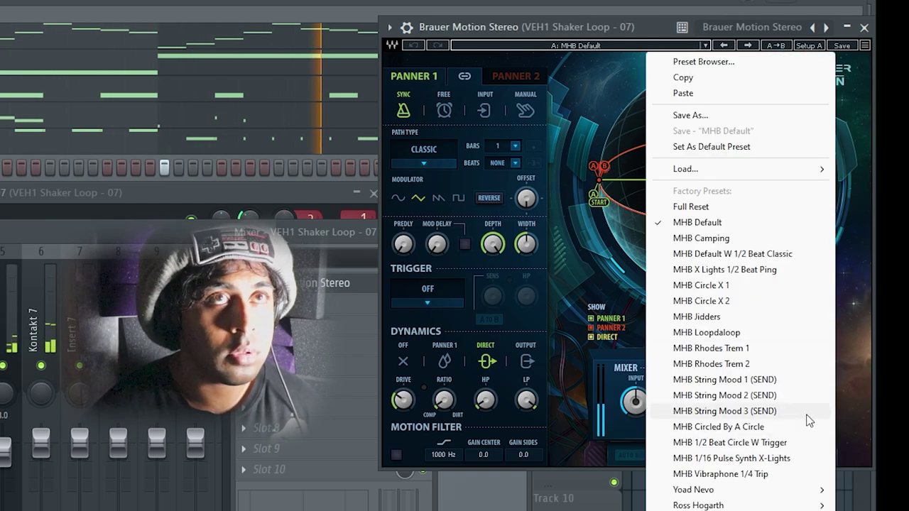
pyautogui.click(749, 331)
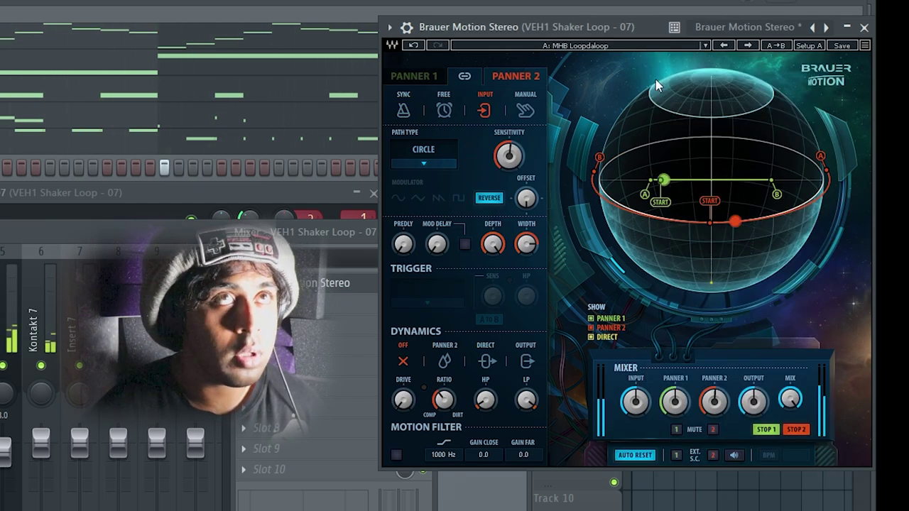
pyautogui.click(749, 45)
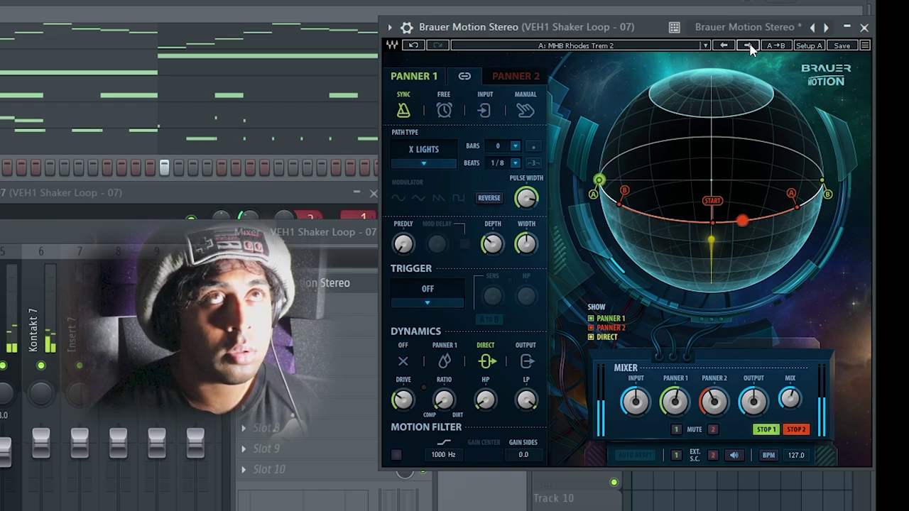
pyautogui.click(748, 46)
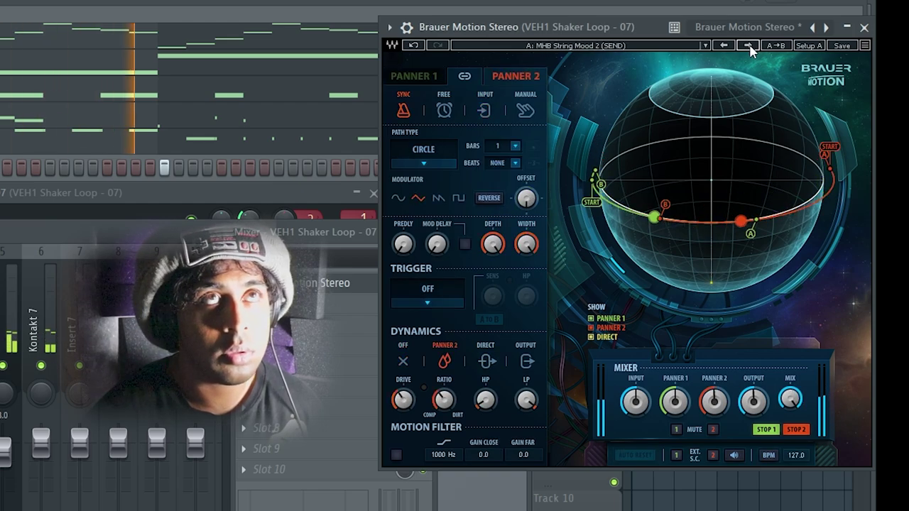
pyautogui.click(749, 45)
pyautogui.click(748, 45)
pyautogui.click(748, 46)
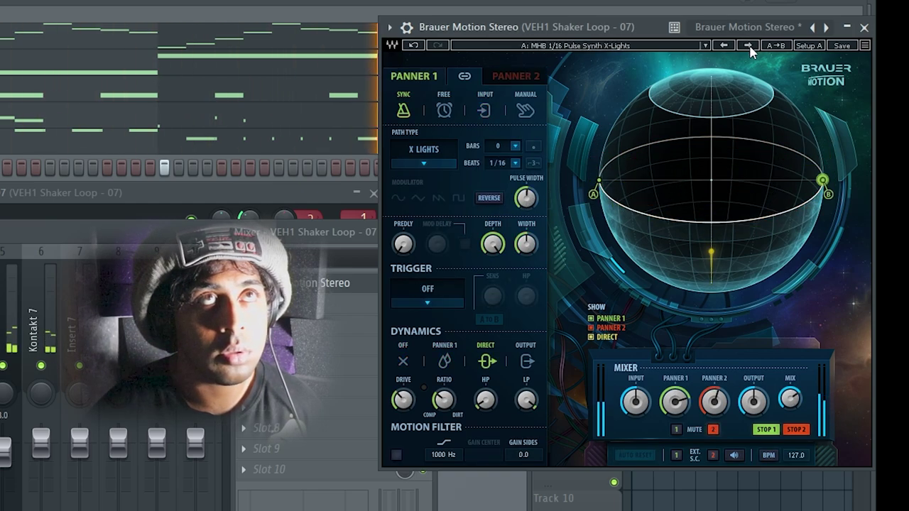
pyautogui.click(748, 46)
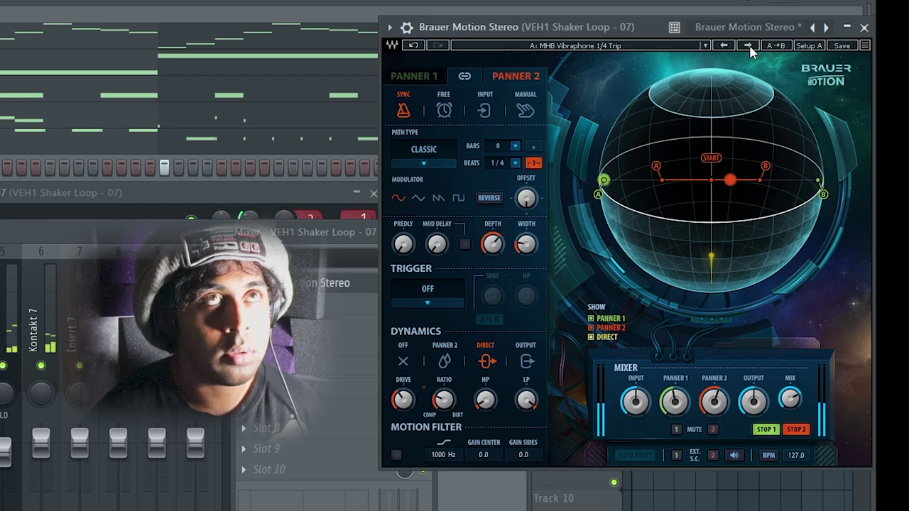
pyautogui.click(749, 46)
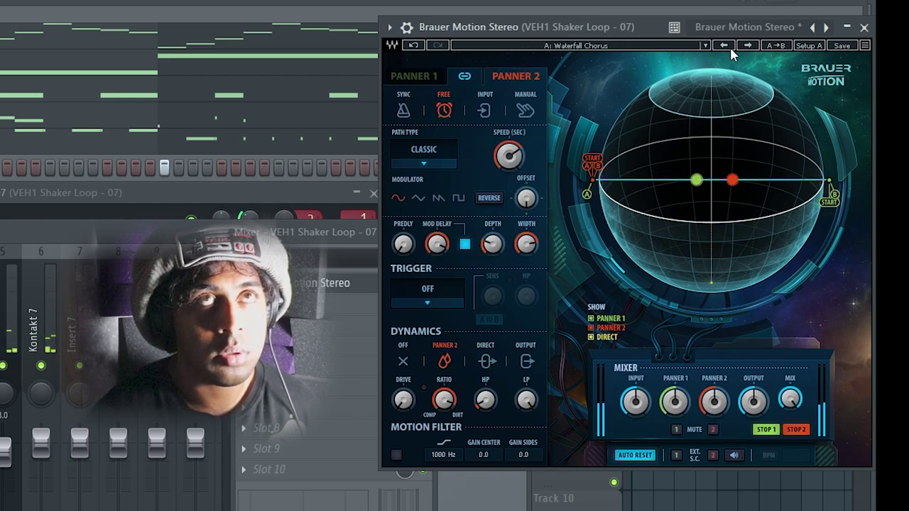
pyautogui.click(748, 46)
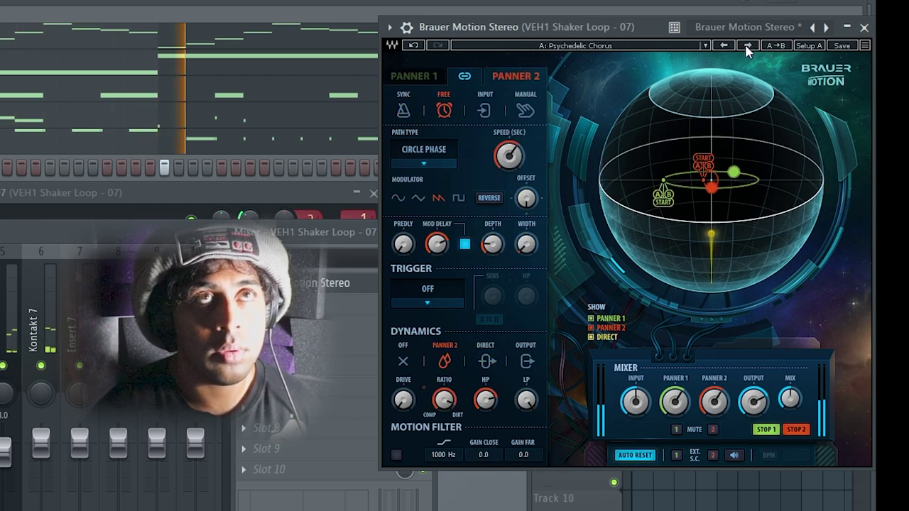
pyautogui.click(749, 46)
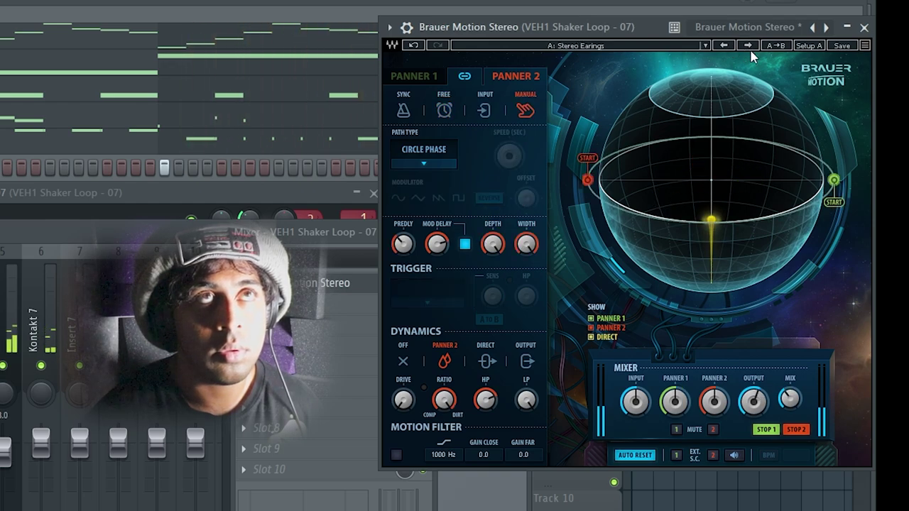
pyautogui.click(748, 45)
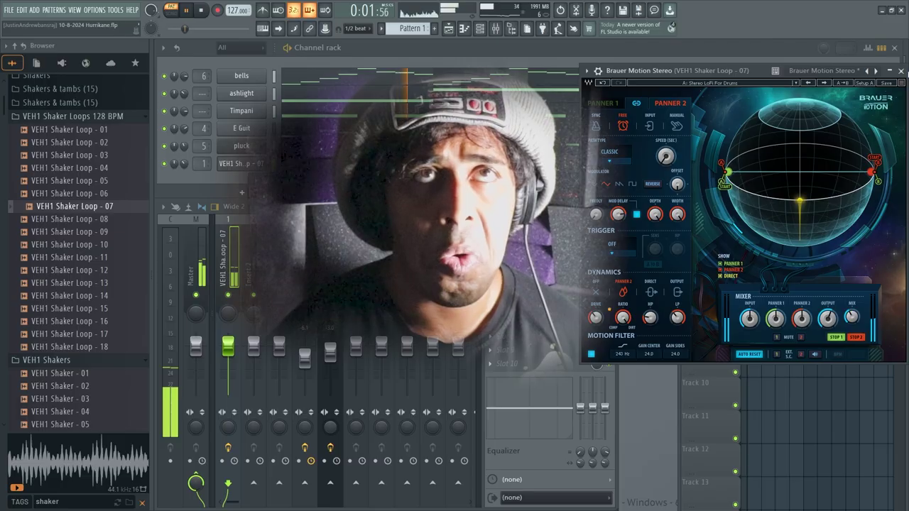
pyautogui.click(864, 27)
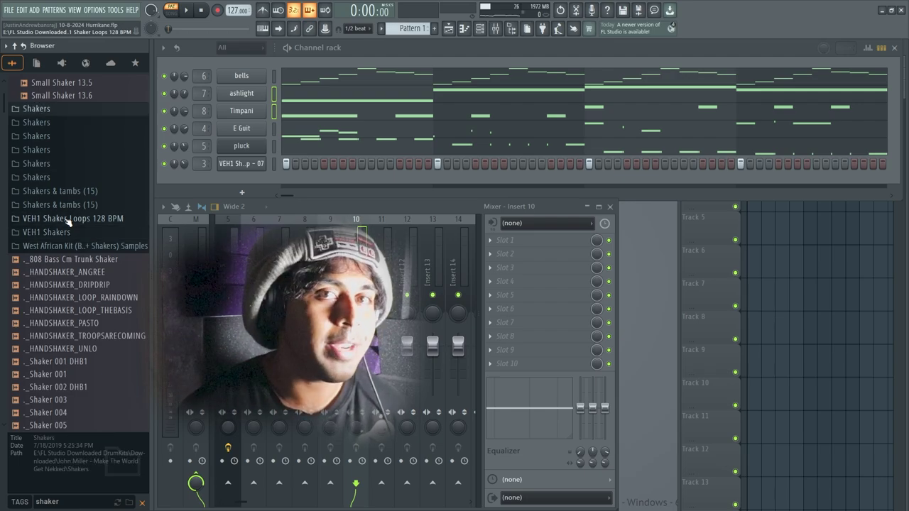
# Audition the ClaPz samples and add CL (4) as a new channel below Snr (3).
pyautogui.scroll(2, 69, 222)
pyautogui.scroll(-3, 69, 222)
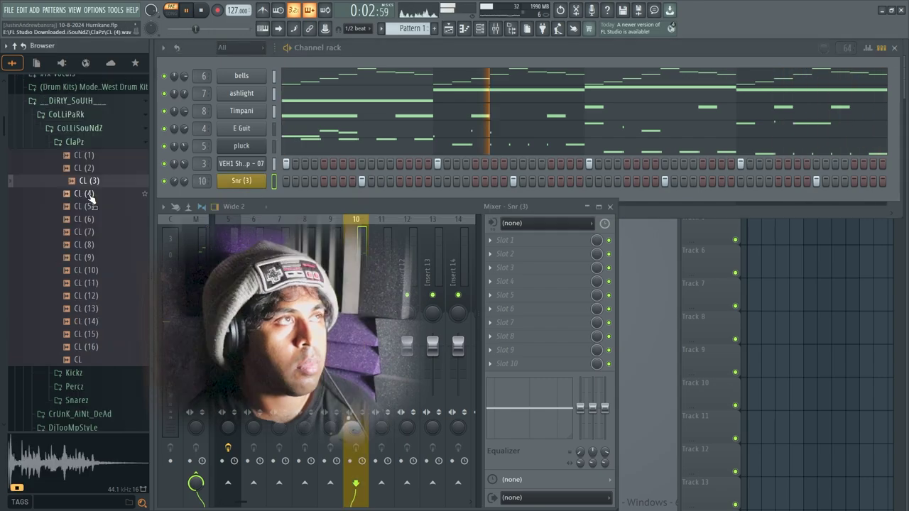
pyautogui.click(89, 196)
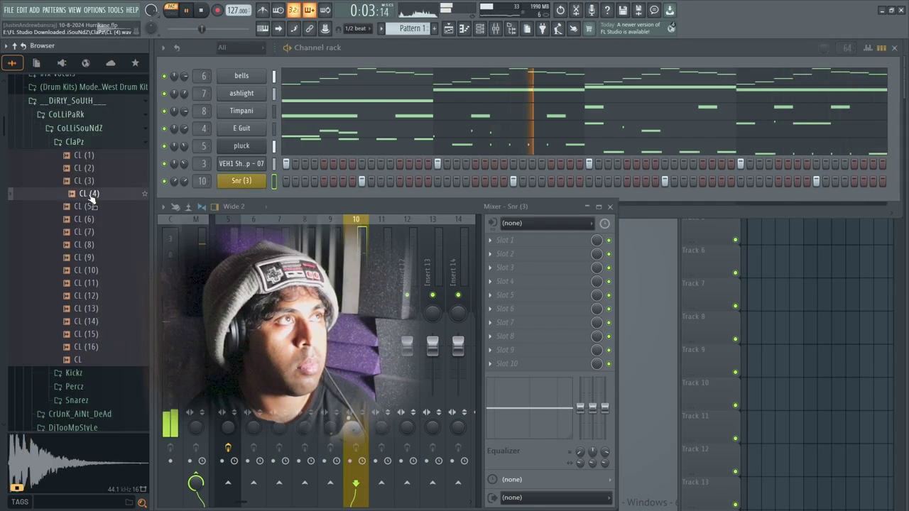
pyautogui.moveTo(248, 191); pyautogui.dragTo(235, 197)
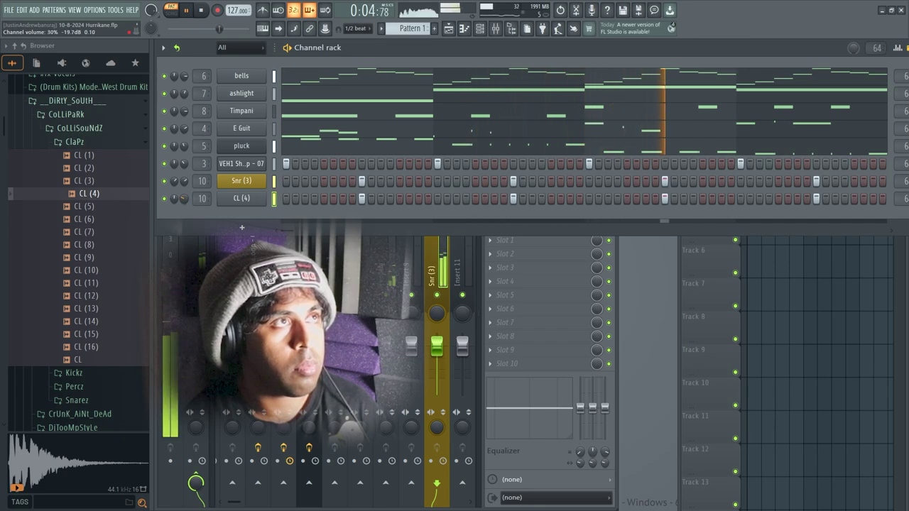
# Select mixer track Insert 11 and open the 808_drum_kit folder under Downloaded to find the next drum sound.
pyautogui.click(75, 142)
pyautogui.scroll(3, 89, 152)
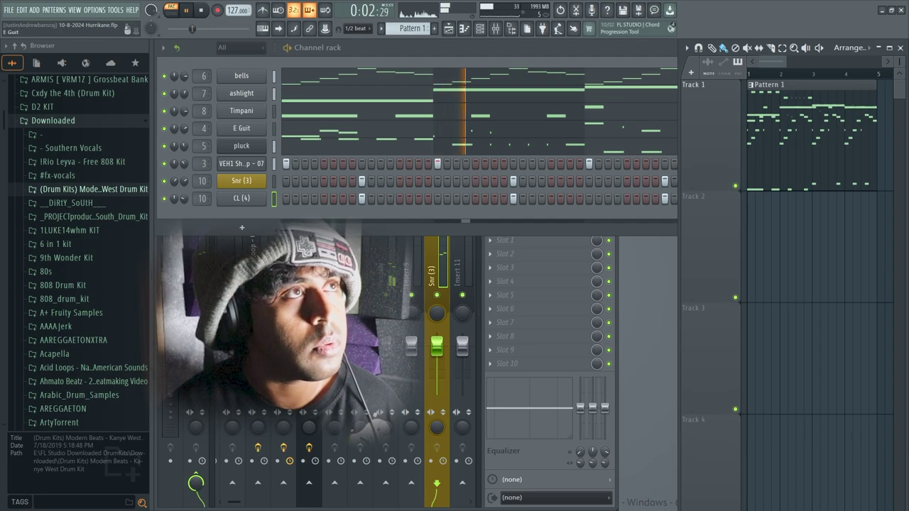
pyautogui.click(190, 186)
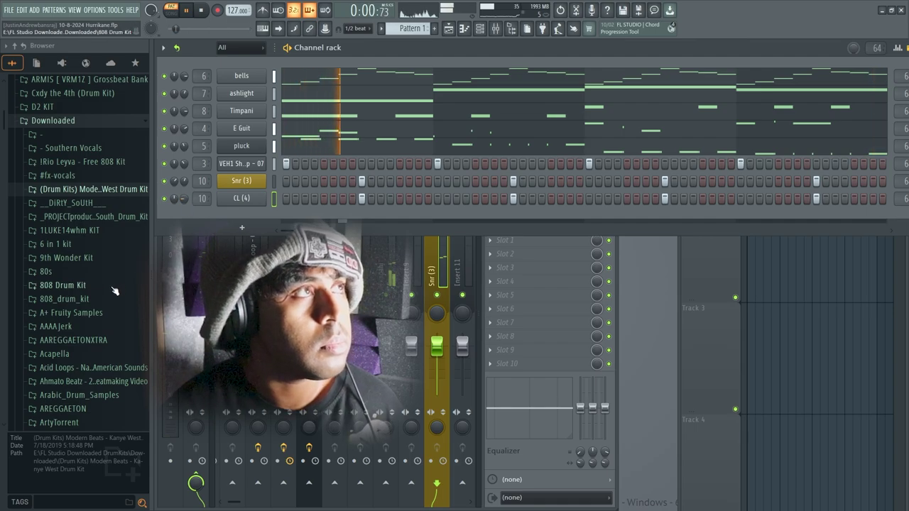
pyautogui.click(385, 260)
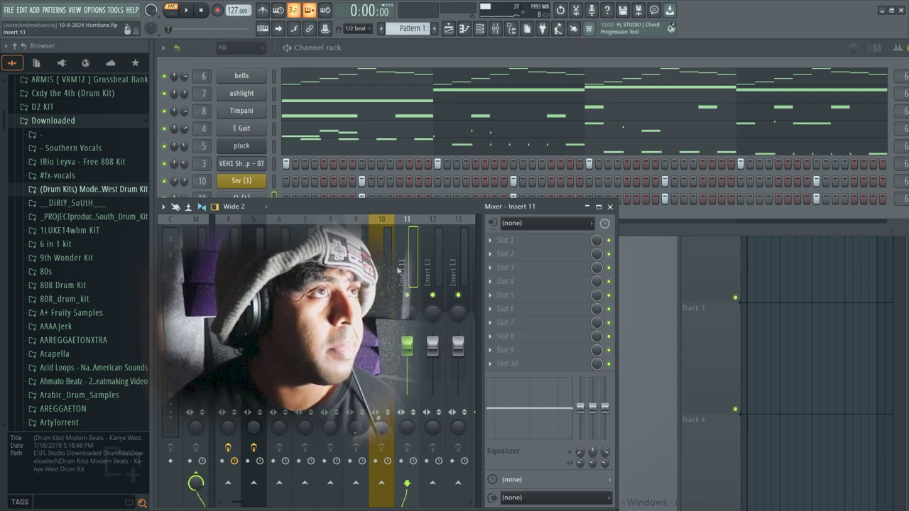
pyautogui.click(64, 298)
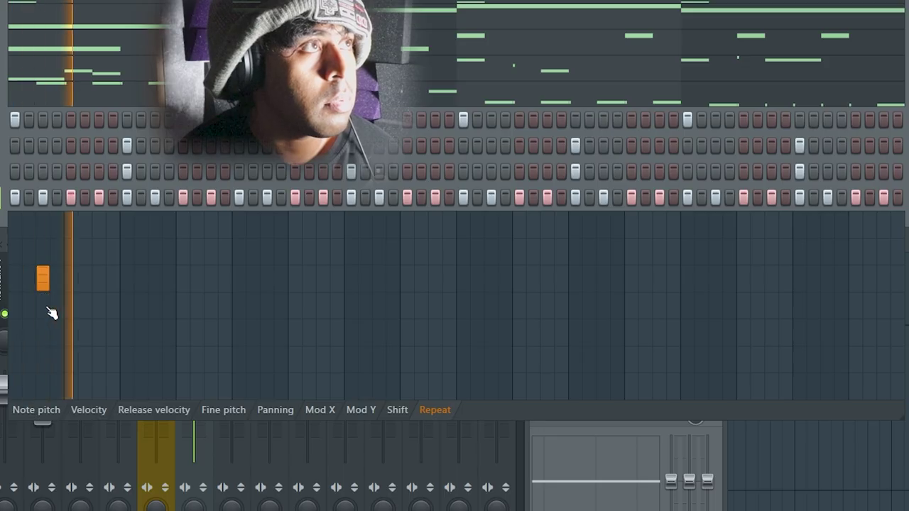
# Lower the note repeat on hi-hat step 3 and add matching repeats on steps 17 and 23.
pyautogui.click(48, 312)
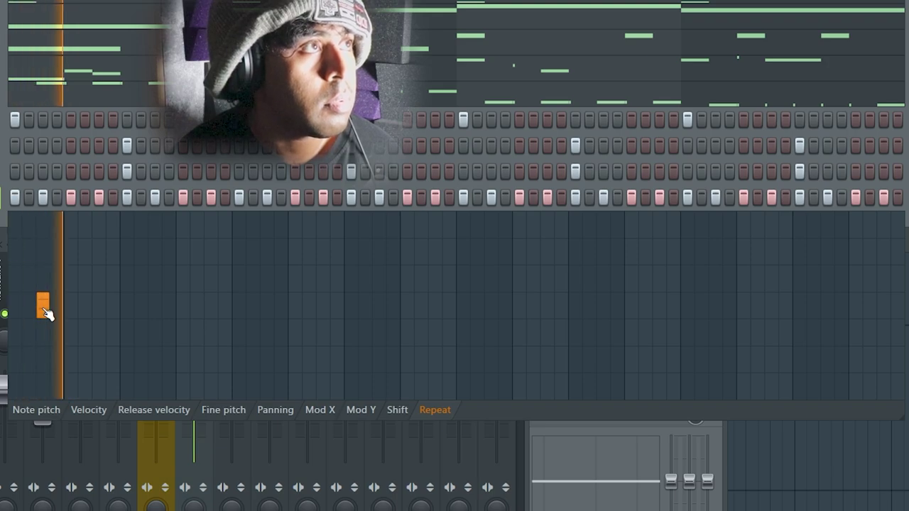
pyautogui.click(238, 307)
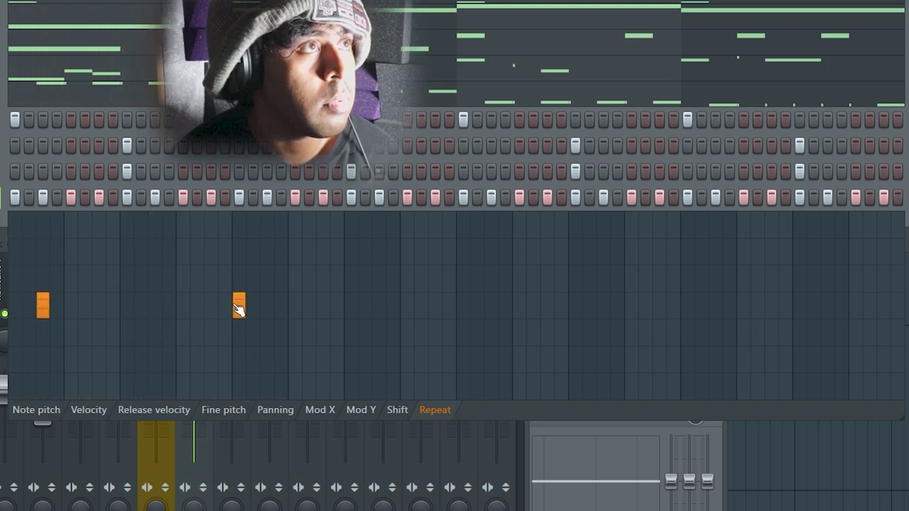
pyautogui.click(324, 308)
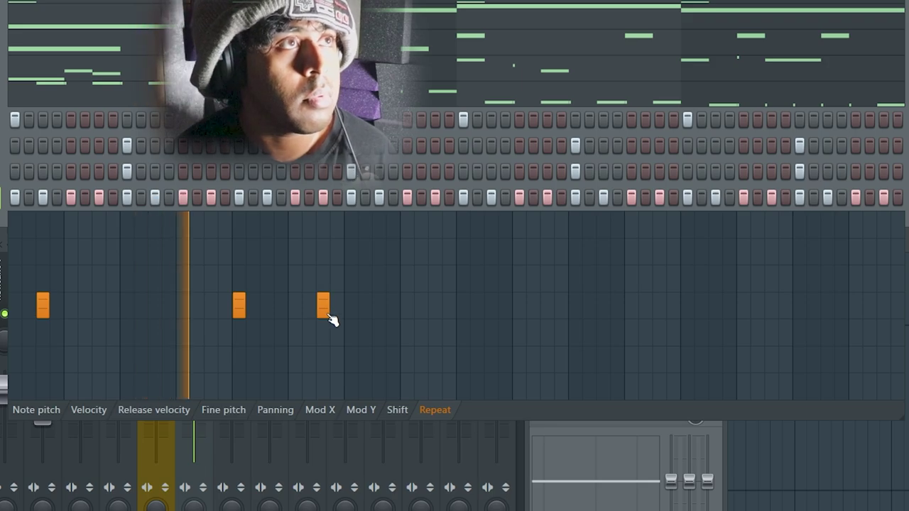
pyautogui.click(407, 285)
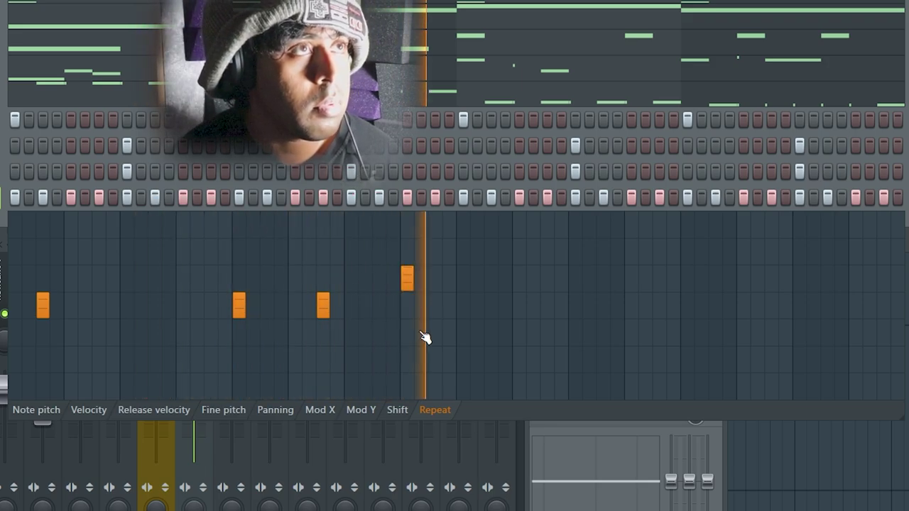
pyautogui.moveTo(409, 293); pyautogui.dragTo(414, 308)
pyautogui.rightClick(411, 312)
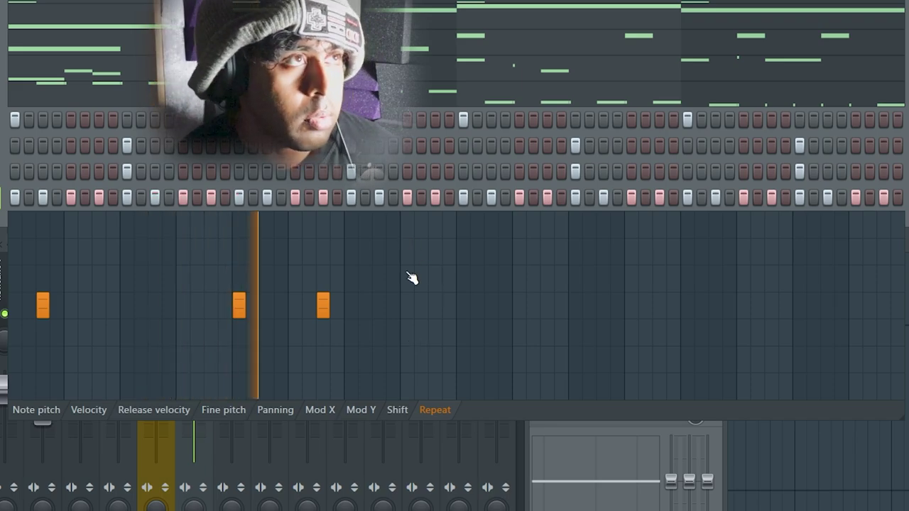
# Add note repeats at the same level on hi-hat steps 37, 45, 61 and 63.
pyautogui.click(523, 307)
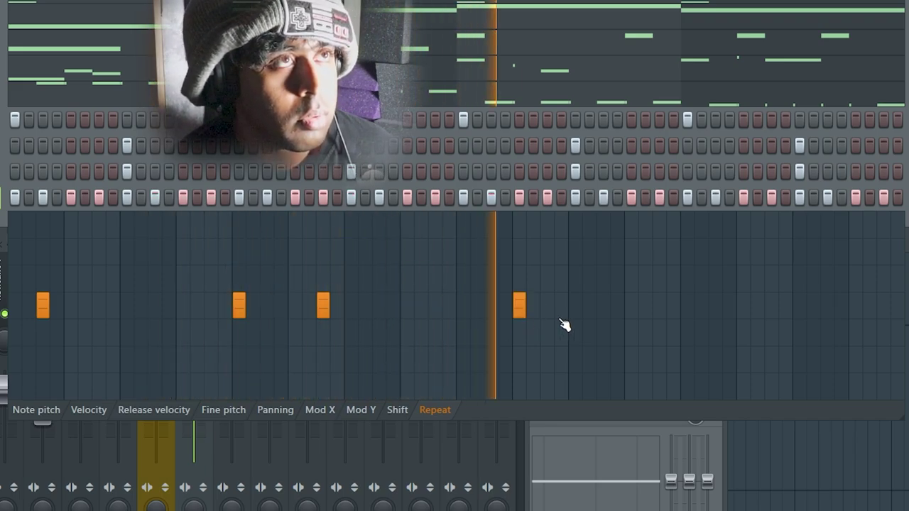
pyautogui.click(631, 305)
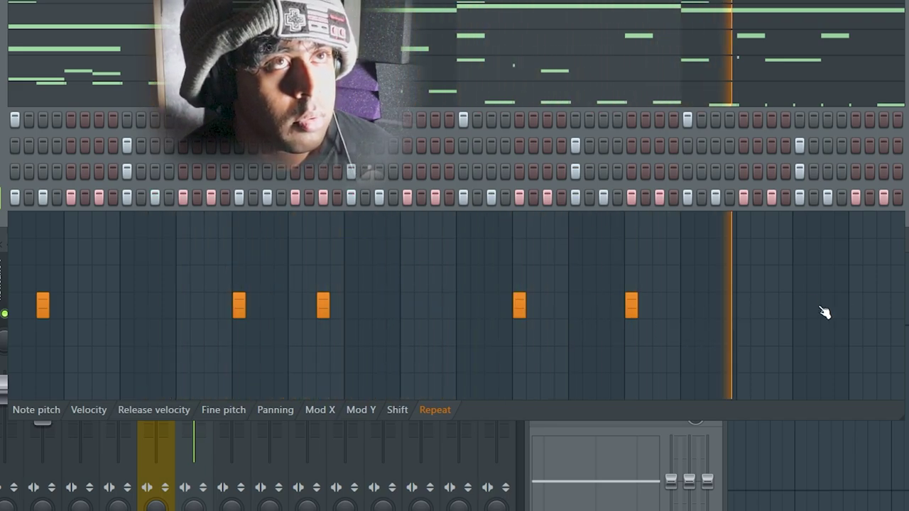
pyautogui.click(856, 305)
pyautogui.click(884, 305)
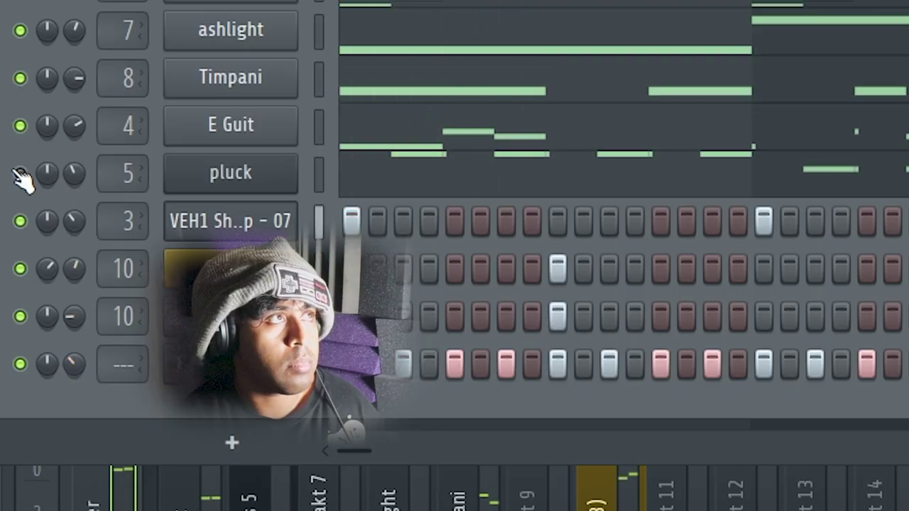
# Lower the pluck channel's volume and mute the channel.
pyautogui.moveTo(74, 174); pyautogui.dragTo(74, 179)
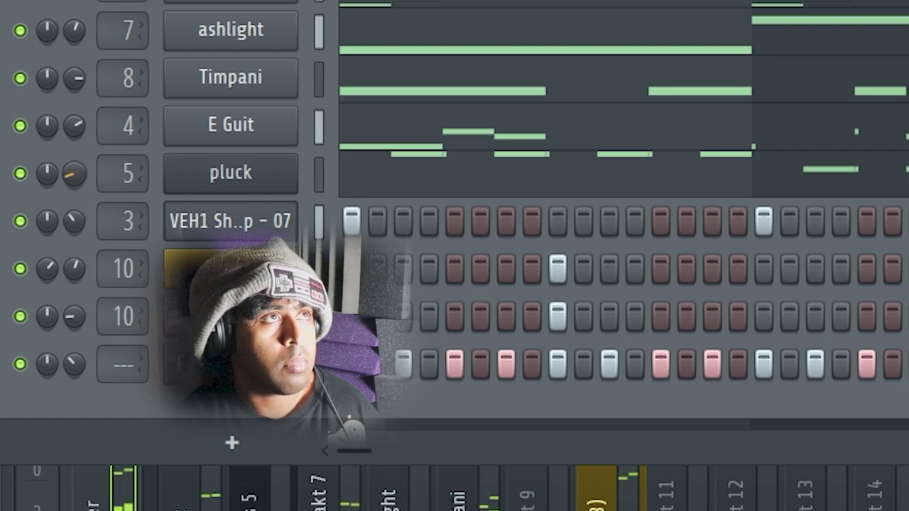
pyautogui.click(21, 176)
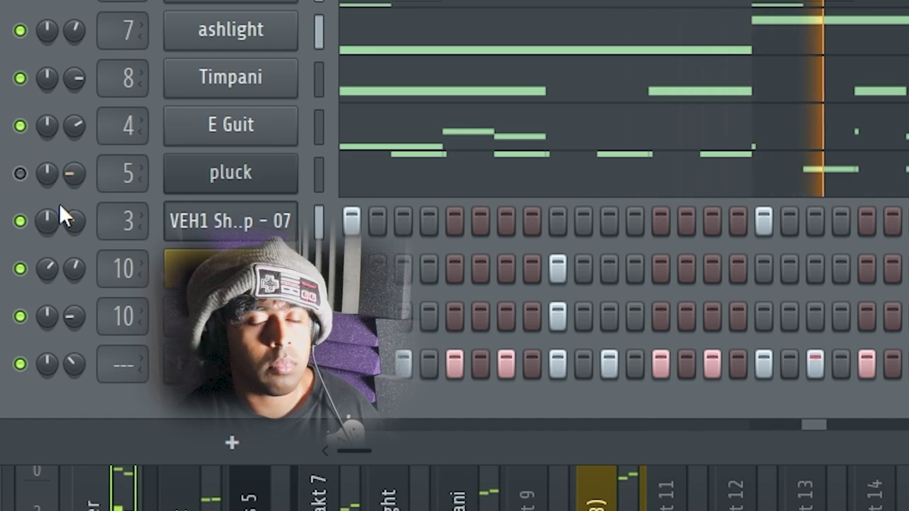
# Bring the mixer forward and select the Timpani track.
pyautogui.click(646, 503)
pyautogui.click(455, 497)
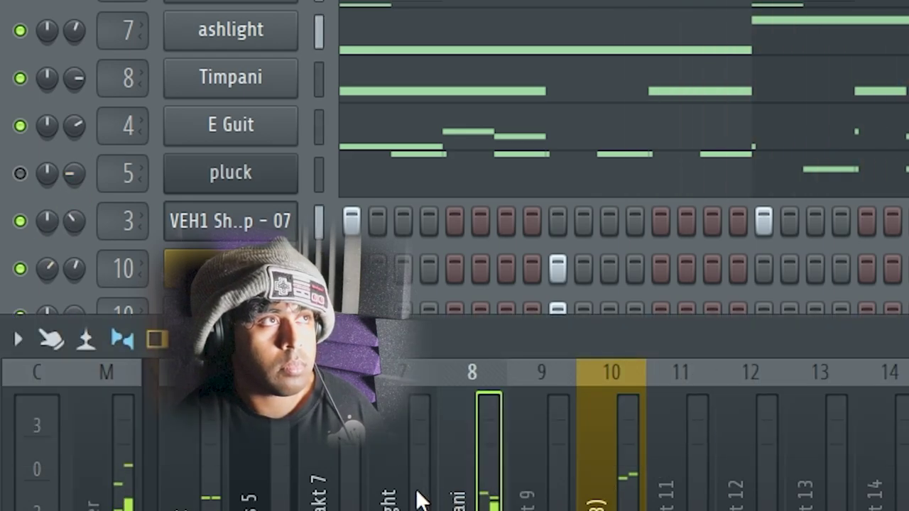
pyautogui.hscroll(-3, 455, 497)
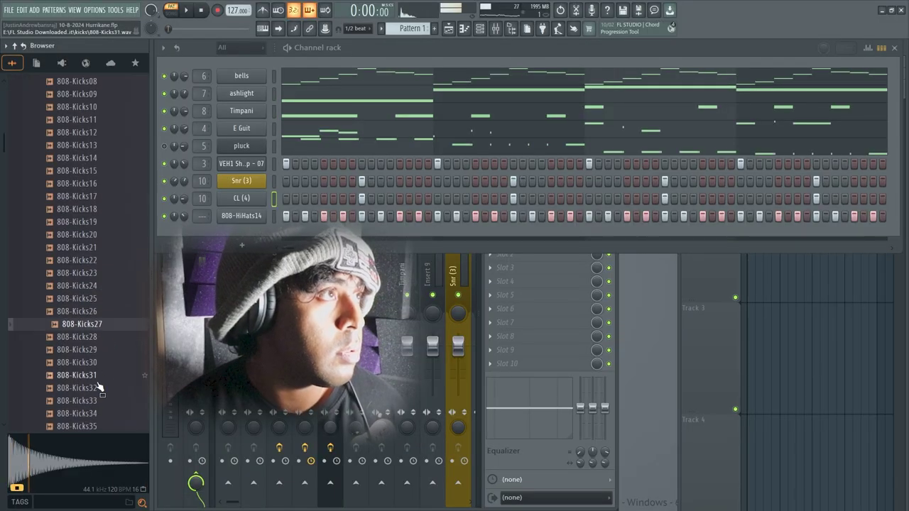
# Audition the 808 kick samples and add 808-Kicks22 as a new channel below 808-HiHats14.
pyautogui.scroll(-5, 98, 387)
pyautogui.click(75, 288)
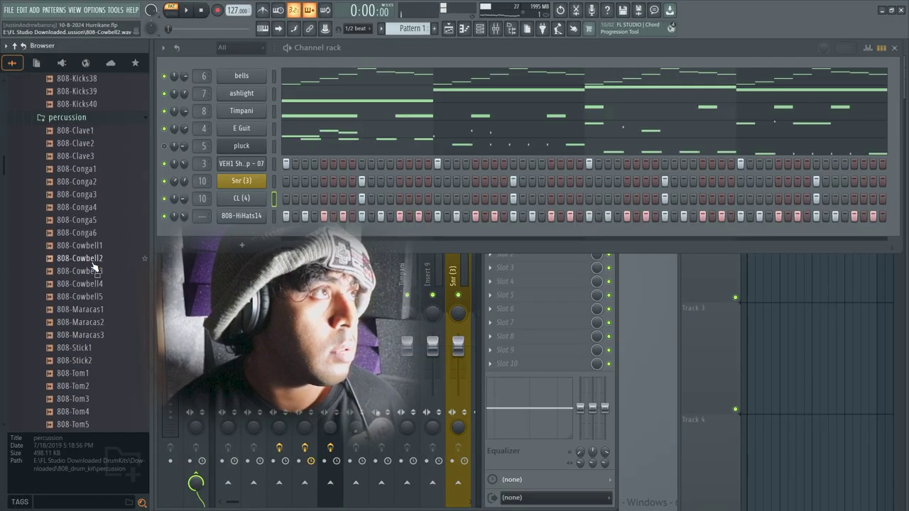
pyautogui.click(106, 104)
pyautogui.scroll(3, 99, 213)
pyautogui.click(103, 282)
pyautogui.click(103, 296)
pyautogui.click(103, 282)
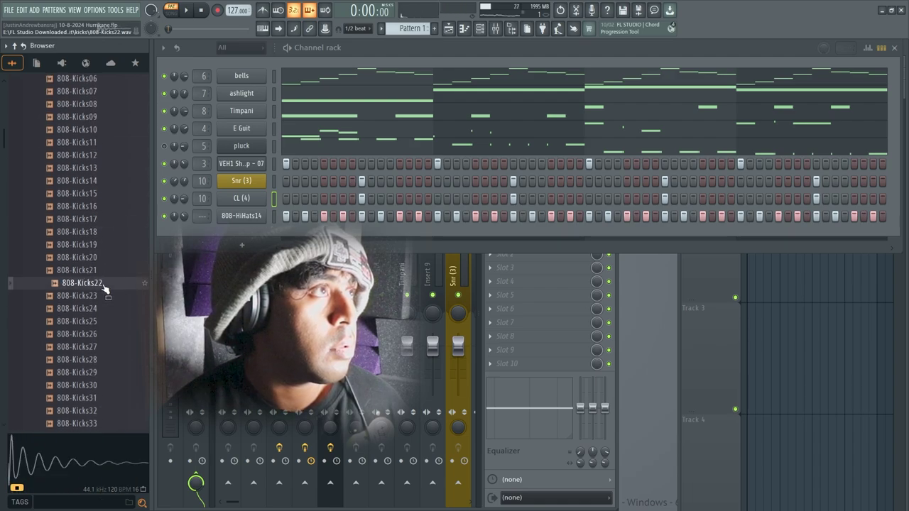
pyautogui.moveTo(191, 257); pyautogui.dragTo(248, 239)
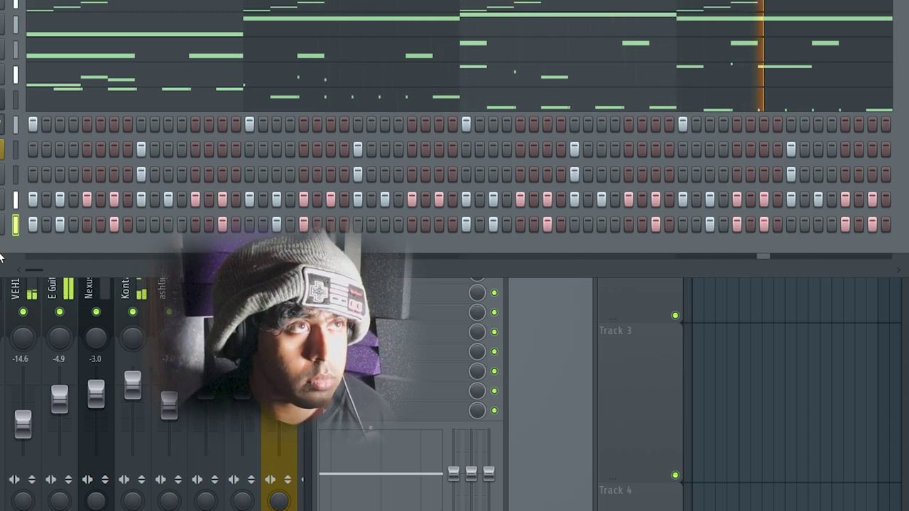
# Find the empty mixer inserts, select Insert 14 and open the track options of Insert 13.
pyautogui.click(89, 293)
pyautogui.scroll(-4, 94, 368)
pyautogui.click(132, 259)
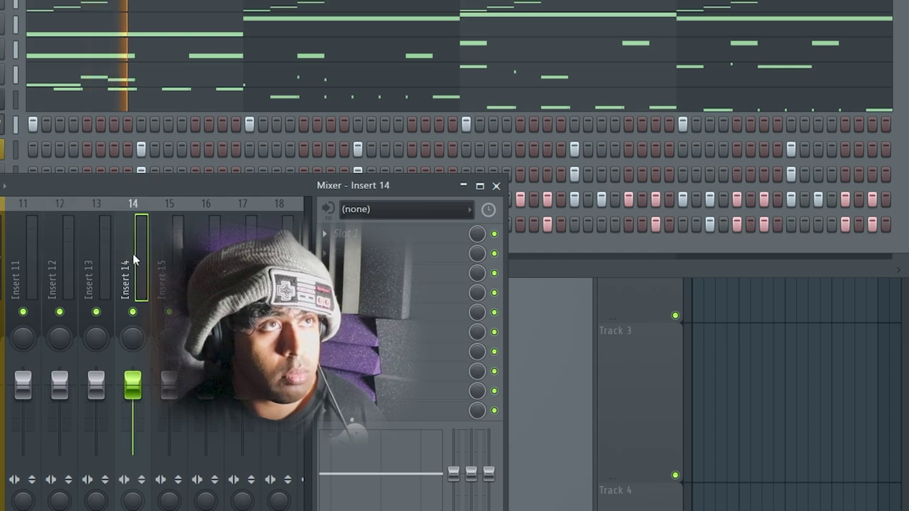
pyautogui.rightClick(110, 256)
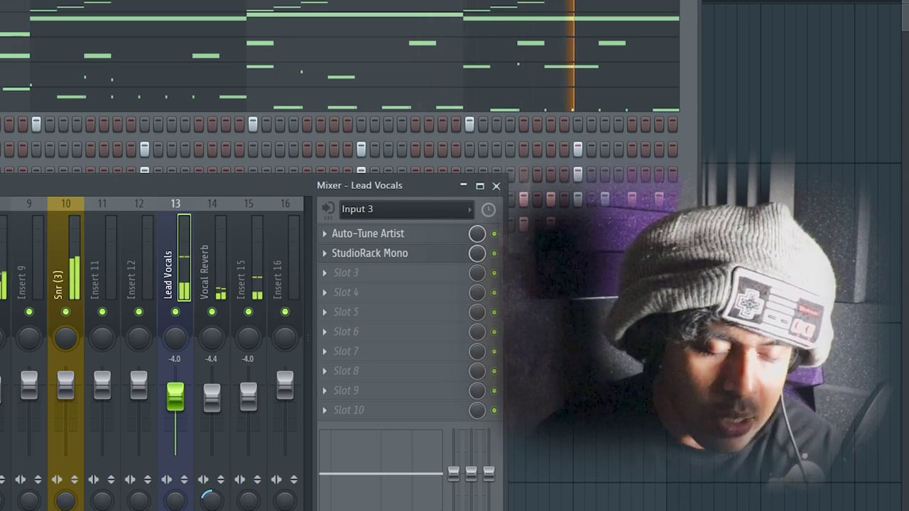
# Show the playlist with the Pattern 1 clips on Track 1.
pyautogui.press('F5')
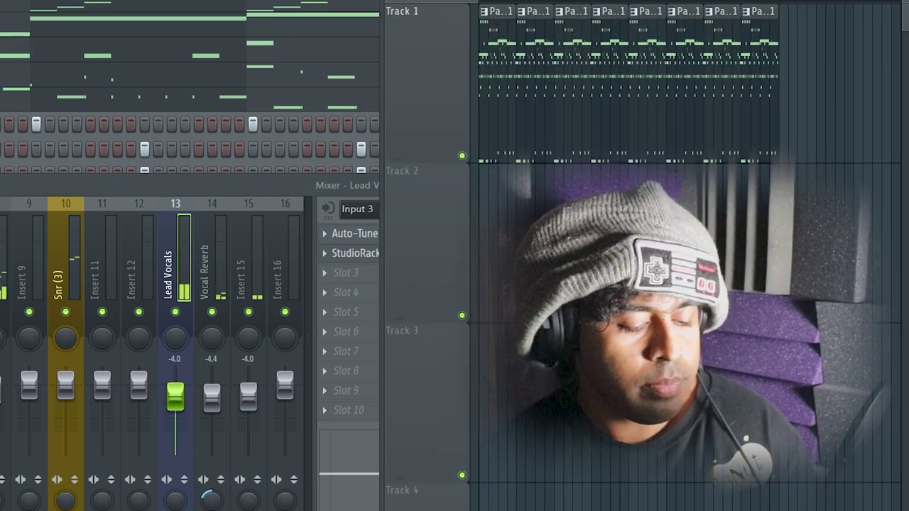